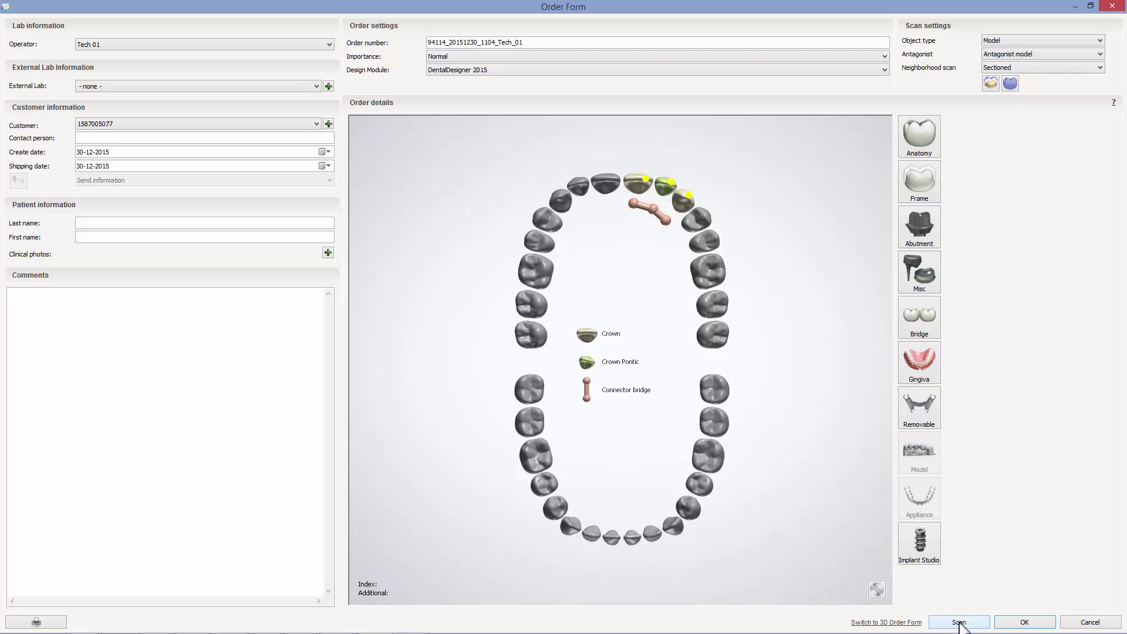
Step: Save the new anterior bridge order and launch scanning for it from the order list
{"action": "left_click", "coordinate": [1025, 621]}
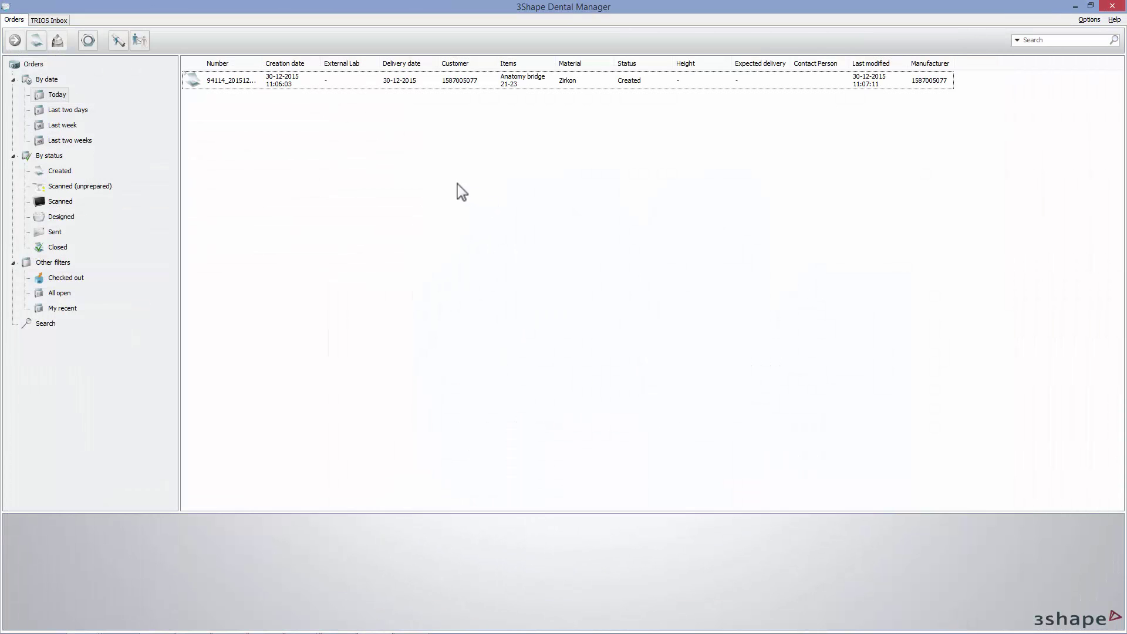
{"action": "left_click", "coordinate": [255, 84]}
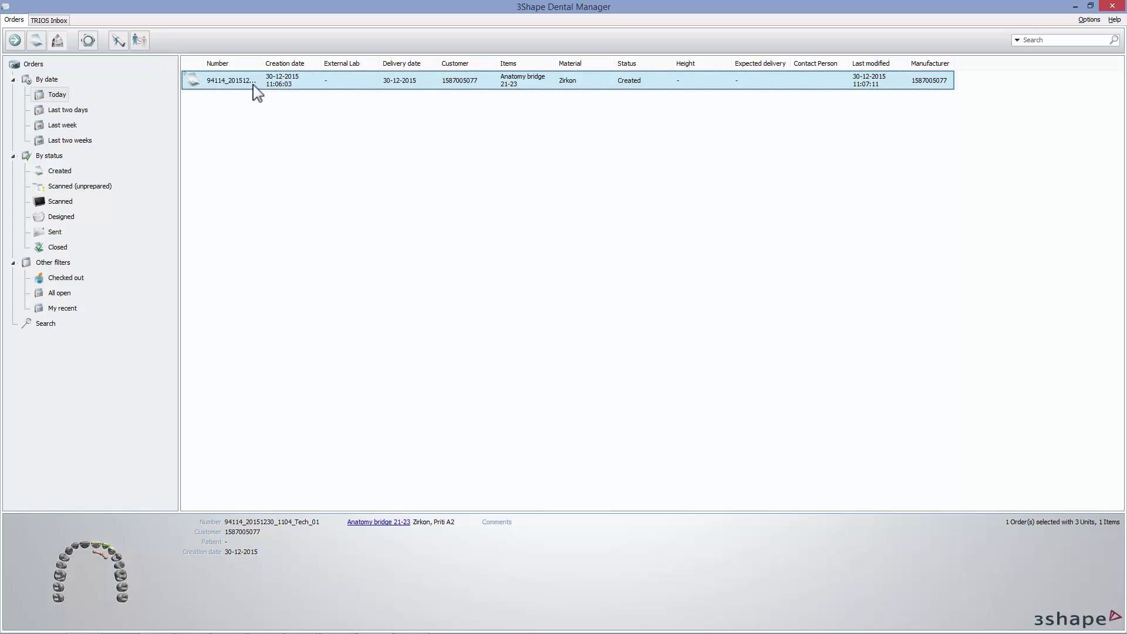
{"action": "double_click", "coordinate": [253, 84]}
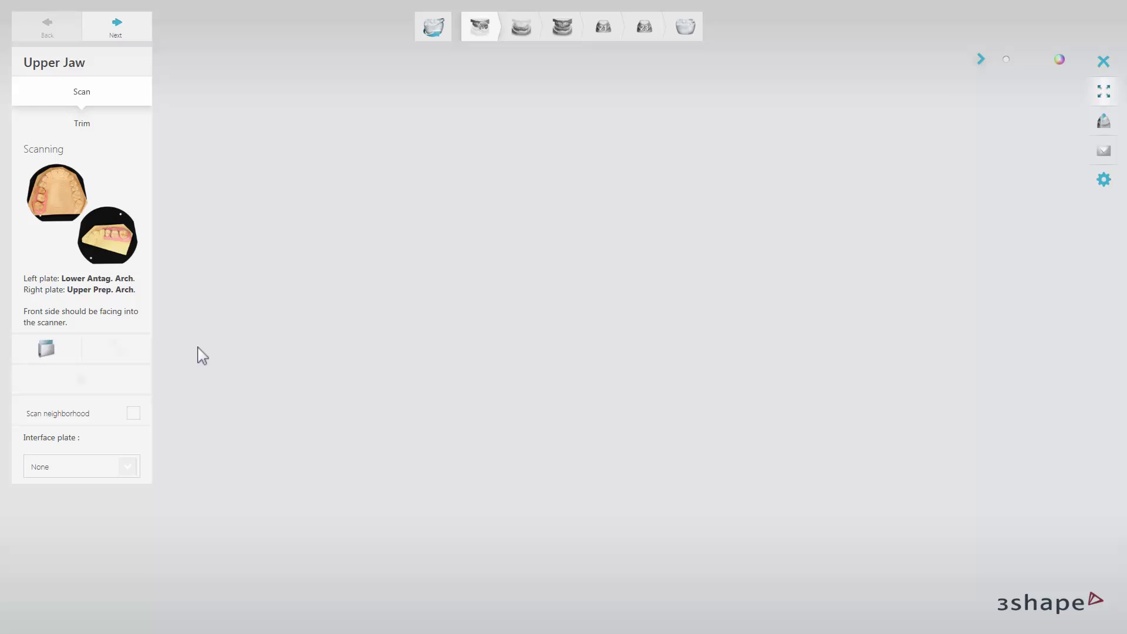
{"action": "left_click", "coordinate": [134, 414]}
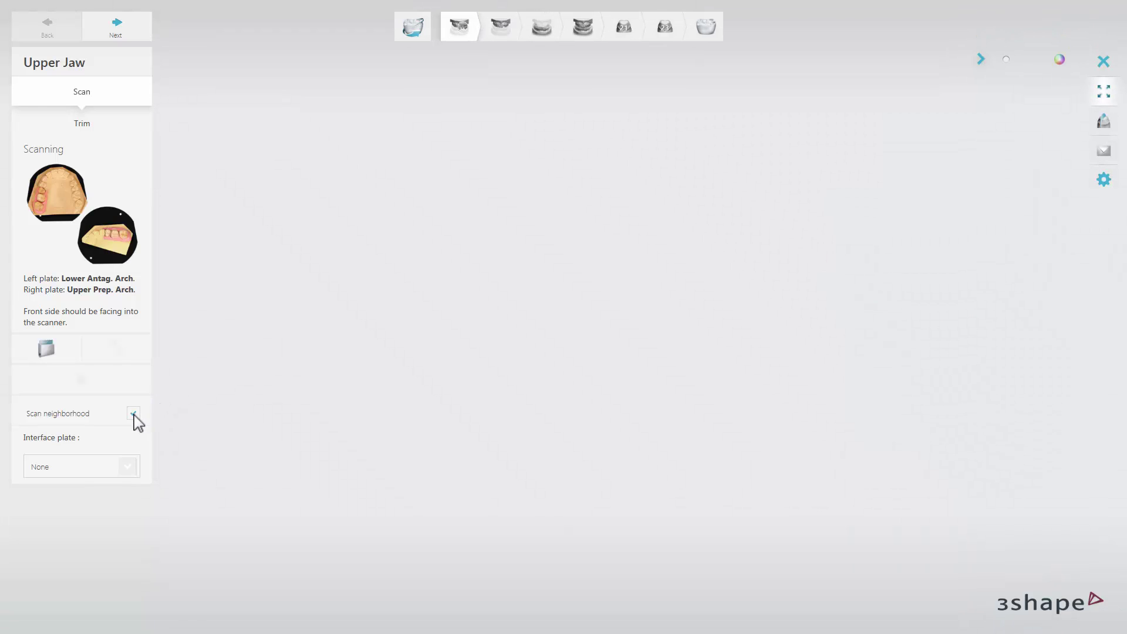
{"action": "left_click", "coordinate": [134, 414]}
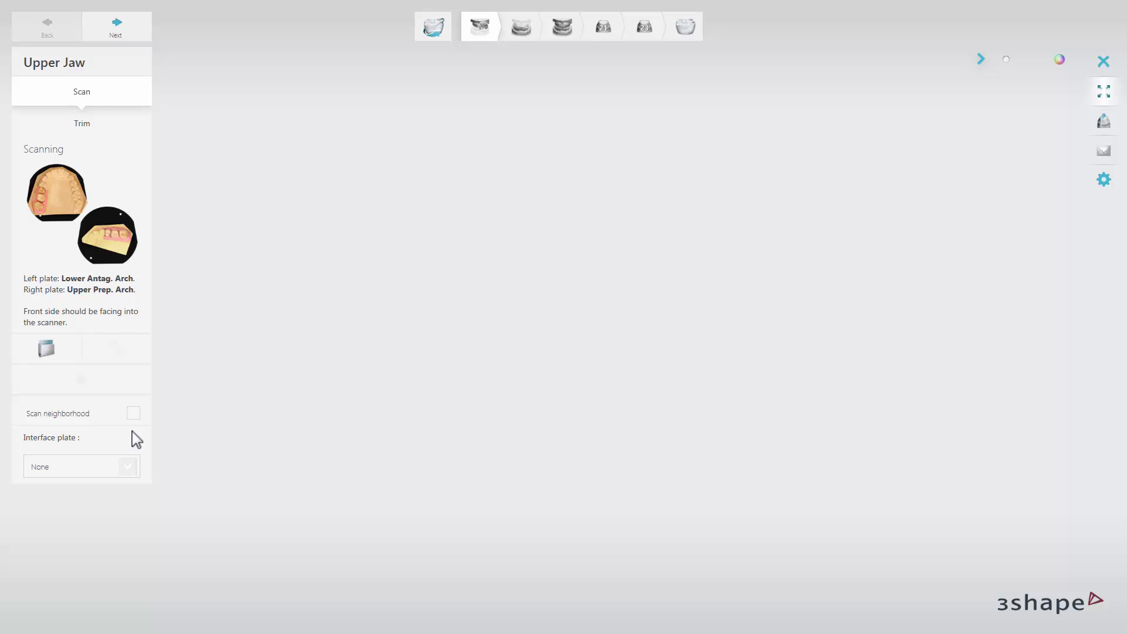
{"action": "left_click", "coordinate": [127, 467]}
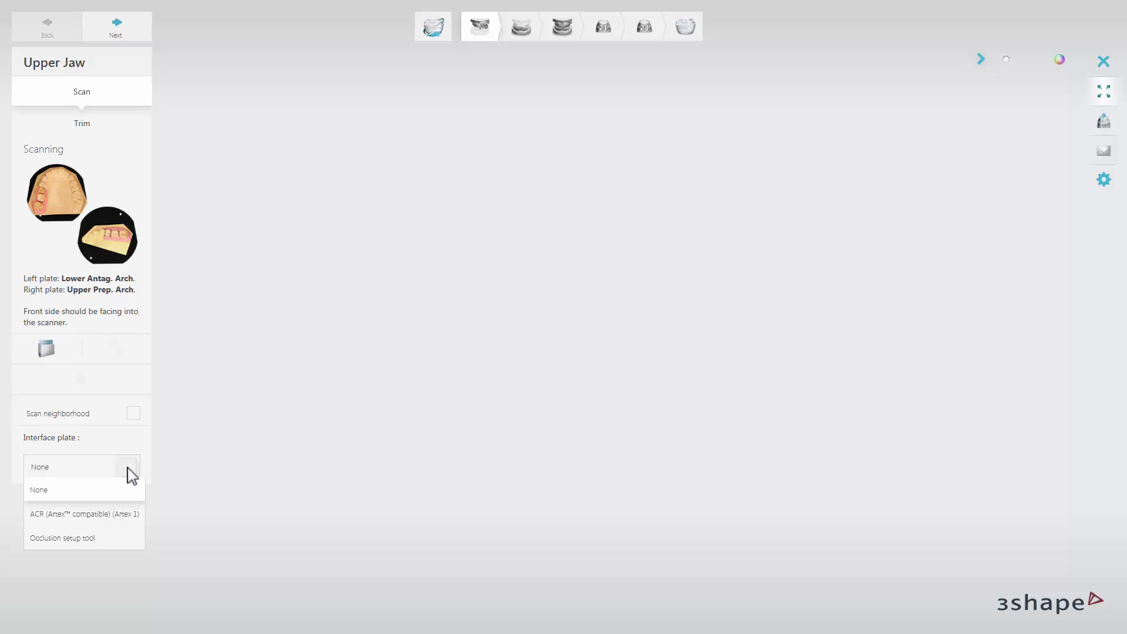
{"action": "left_click", "coordinate": [128, 468]}
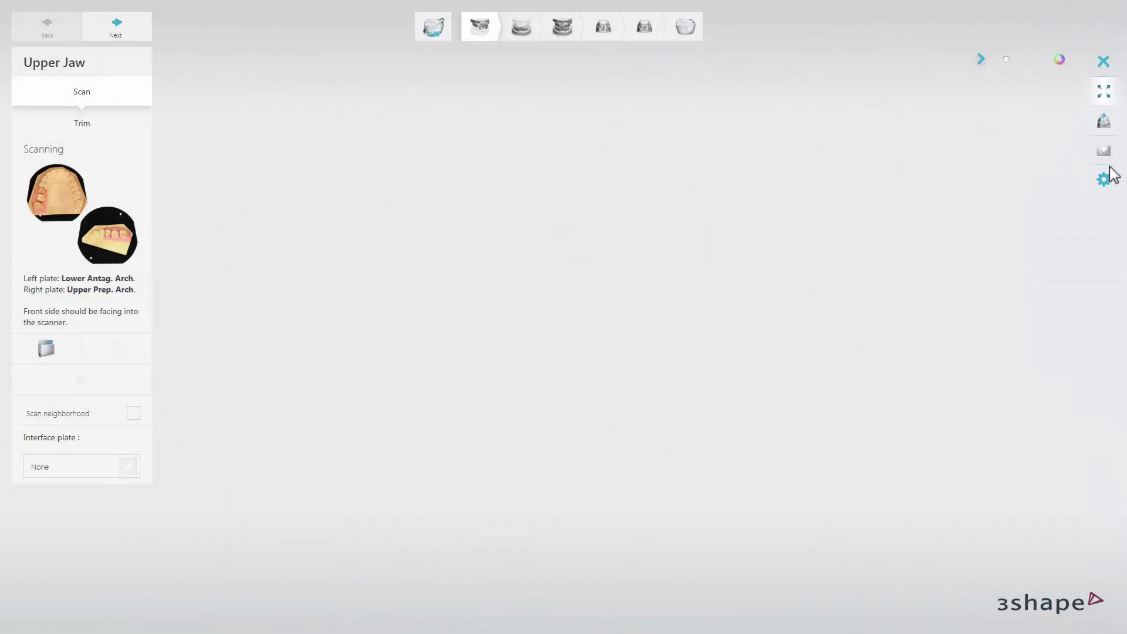
{"action": "left_click", "coordinate": [1104, 179]}
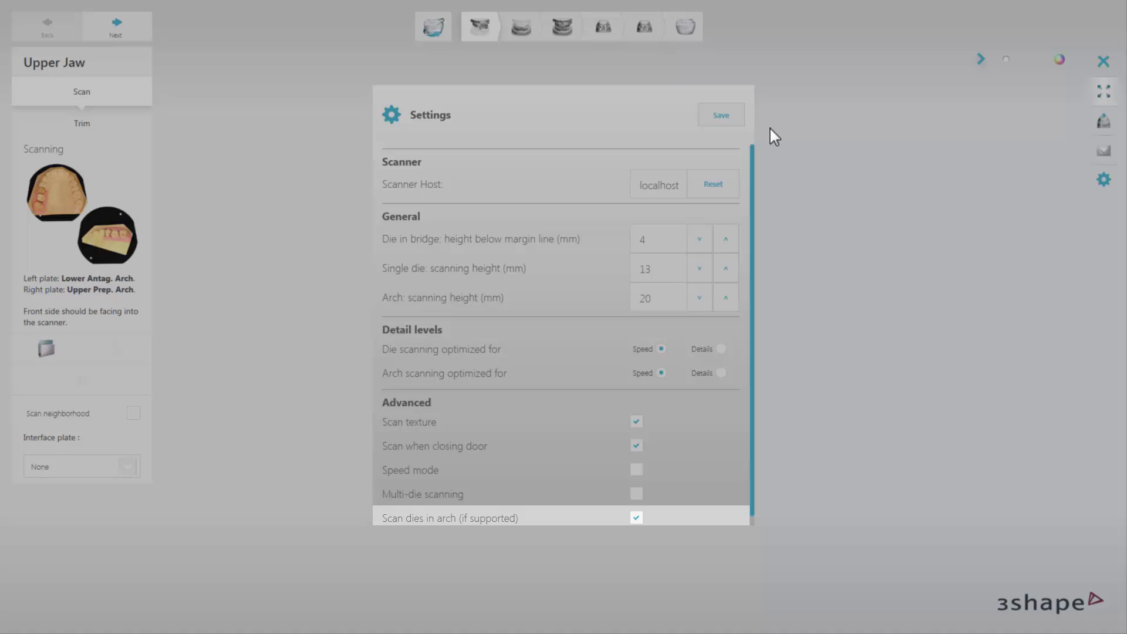
{"action": "left_click", "coordinate": [775, 137]}
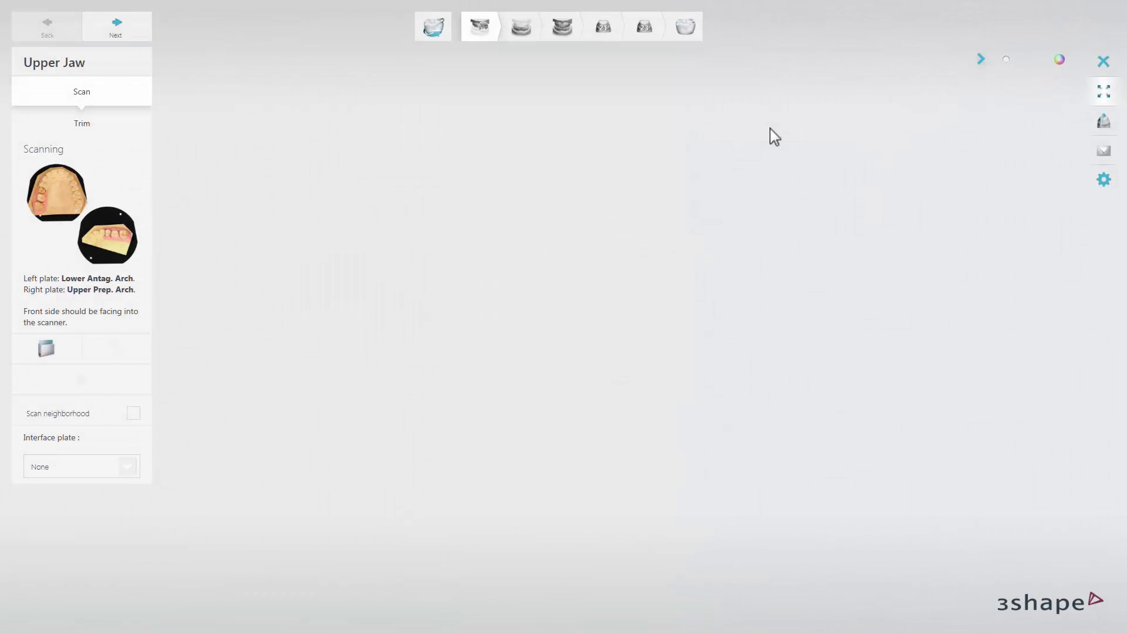
Step: Scan the upper jaw model and annotate Tooth 21 and Tooth 23 on their margins
{"action": "left_click", "coordinate": [116, 30]}
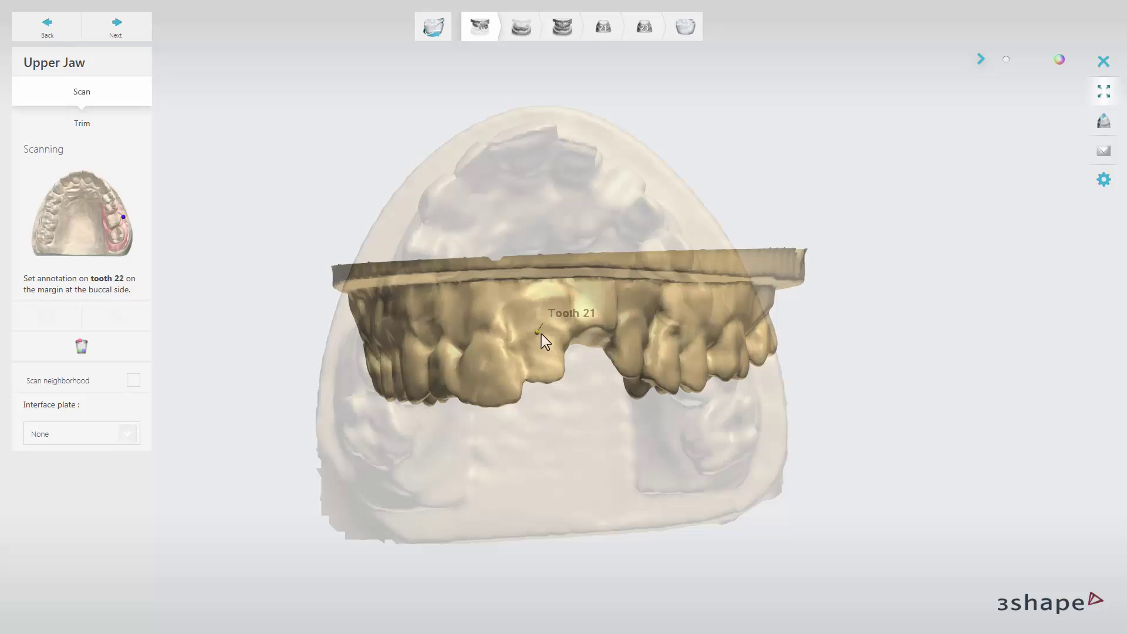
{"action": "left_click", "coordinate": [544, 331]}
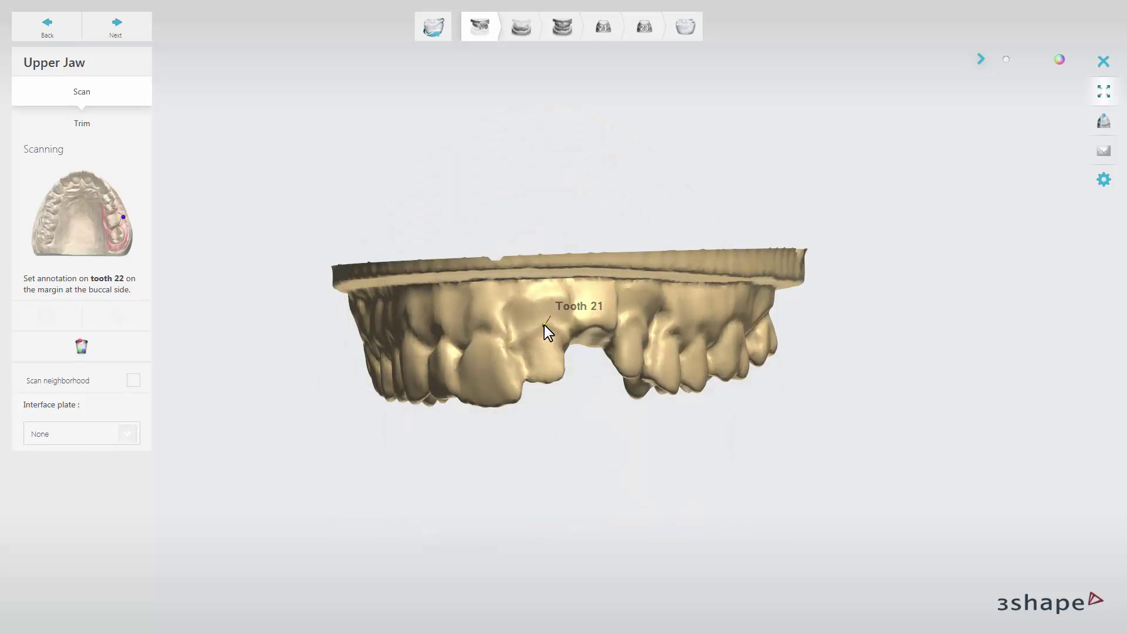
{"action": "left_click", "coordinate": [638, 319]}
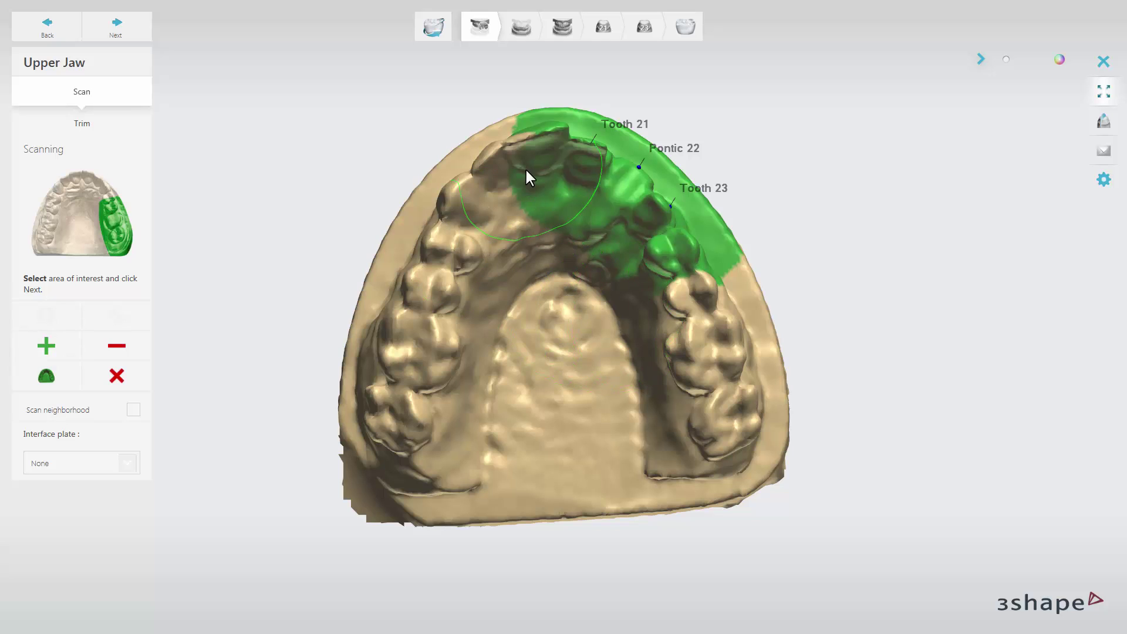
Step: Paint the area of interest over the anterior teeth, erase near Tooth 23, then select the whole jaw
{"action": "mouse_move", "coordinate": [526, 171]}
{"action": "left_mouse_down"}
{"action": "mouse_move", "coordinate": [502, 192]}
{"action": "mouse_move", "coordinate": [527, 179]}
{"action": "mouse_move", "coordinate": [579, 210]}
{"action": "mouse_move", "coordinate": [668, 297]}
{"action": "mouse_move", "coordinate": [744, 307]}
{"action": "left_mouse_up"}
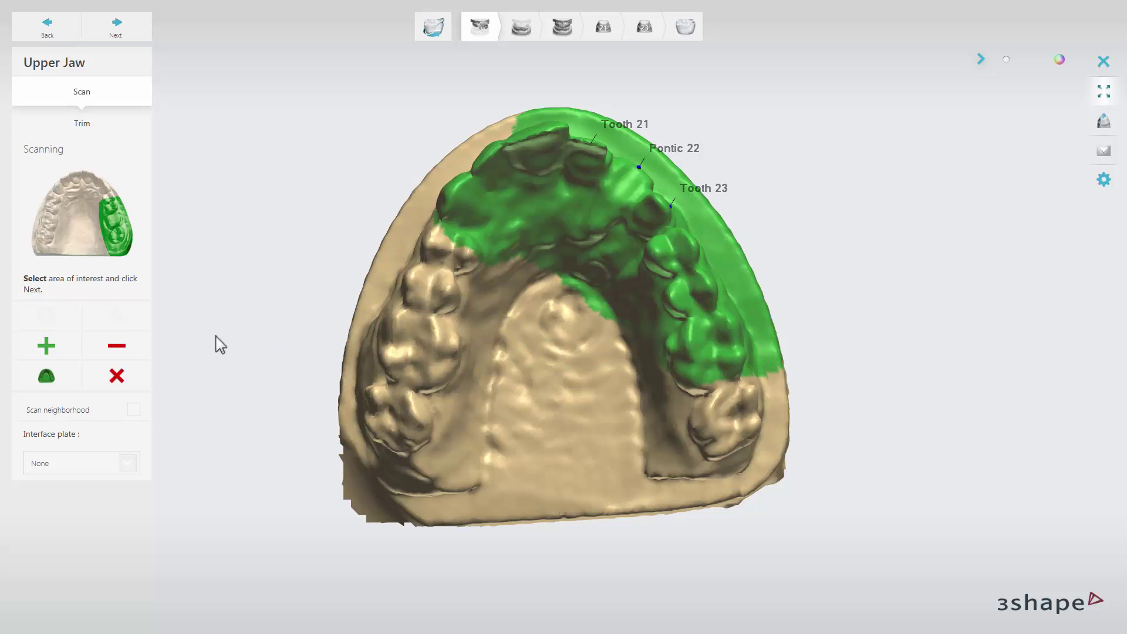
{"action": "left_click", "coordinate": [117, 349]}
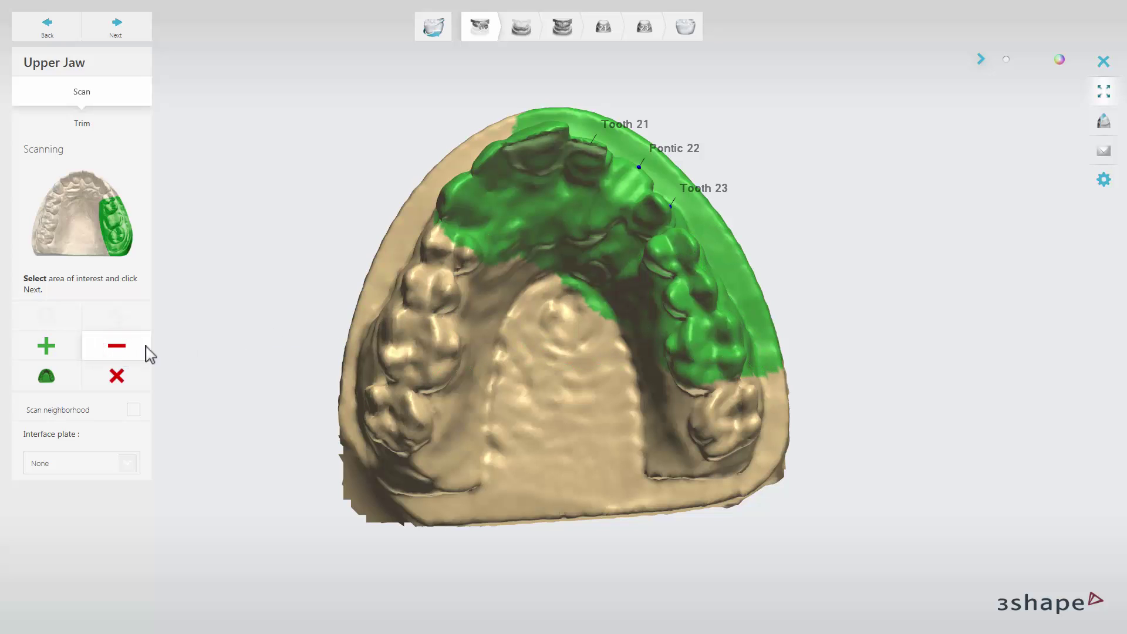
{"action": "mouse_move", "coordinate": [755, 347]}
{"action": "right_mouse_down"}
{"action": "mouse_move", "coordinate": [607, 357]}
{"action": "mouse_move", "coordinate": [678, 355]}
{"action": "right_mouse_up"}
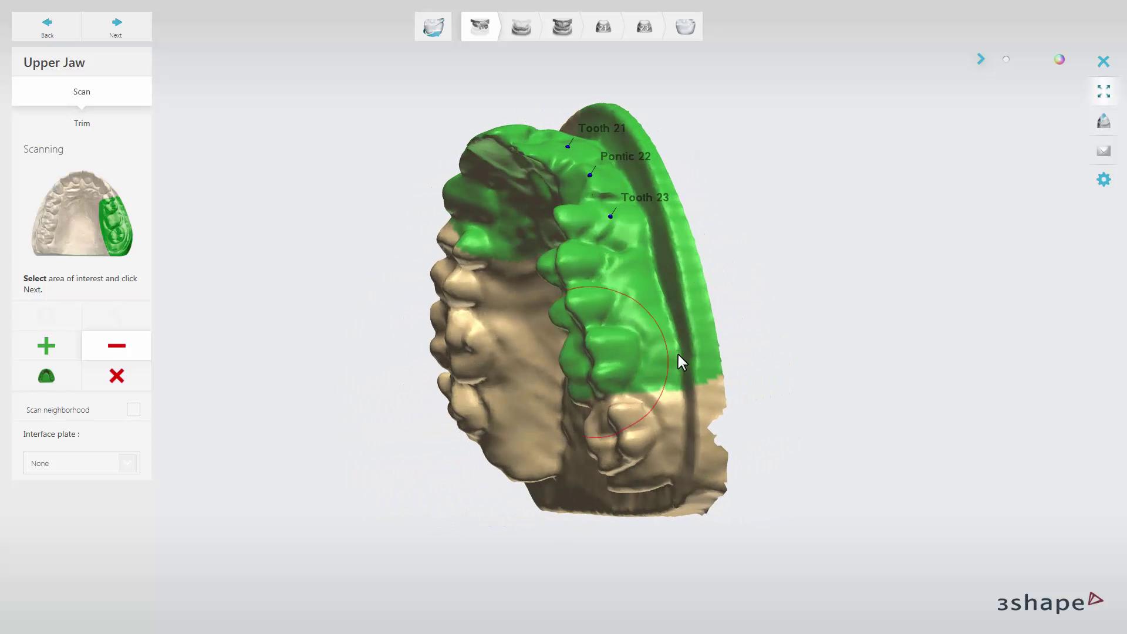
{"action": "left_click_drag", "start_coordinate": [708, 325], "coordinate": [692, 259]}
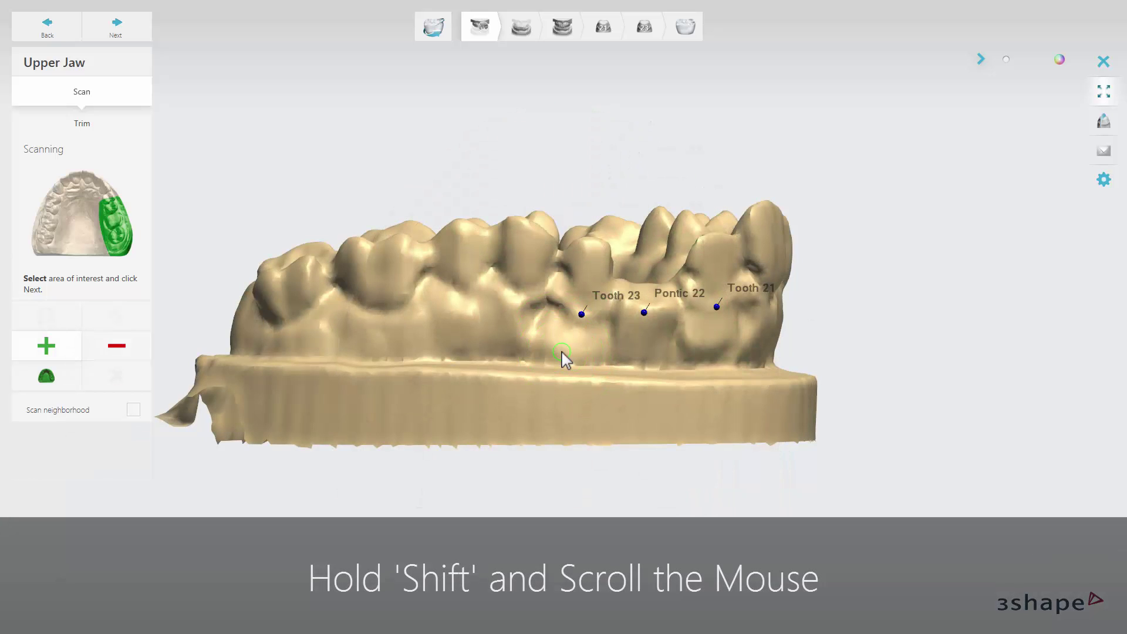
{"action": "scroll", "coordinate": [564, 359], "scroll_direction": "up", "scroll_amount": 3, "text": "shift"}
{"action": "scroll", "coordinate": [565, 359], "scroll_direction": "up", "scroll_amount": 3, "text": "shift"}
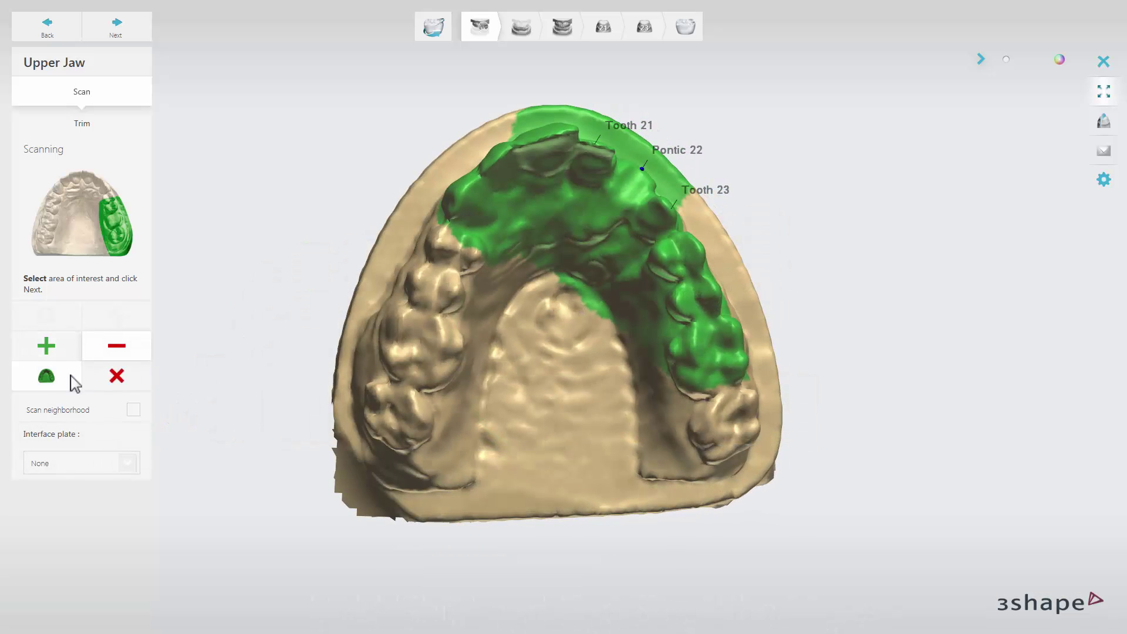
{"action": "left_click", "coordinate": [47, 377]}
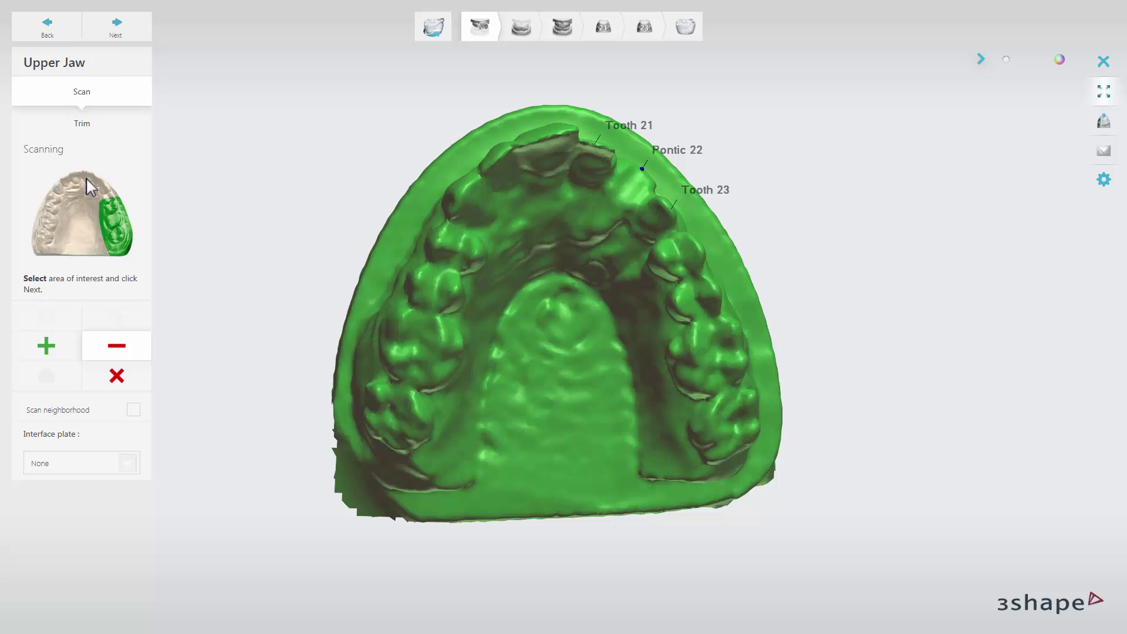
{"action": "left_click", "coordinate": [117, 34]}
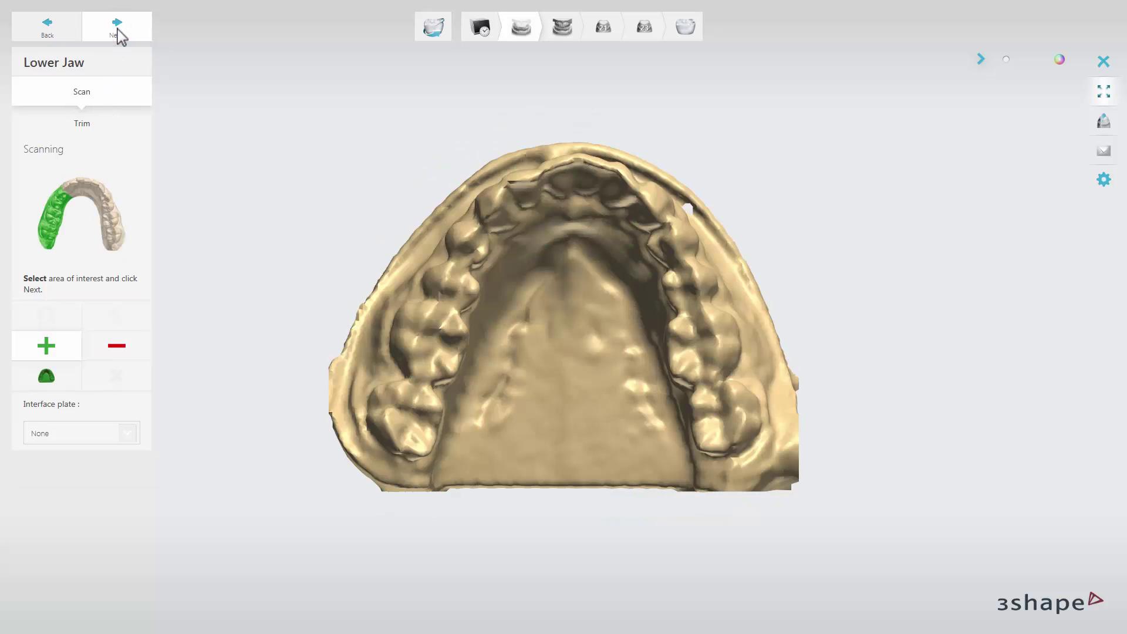
Step: Mark the whole lower jaw model as area of interest and scan it
{"action": "left_click", "coordinate": [48, 375]}
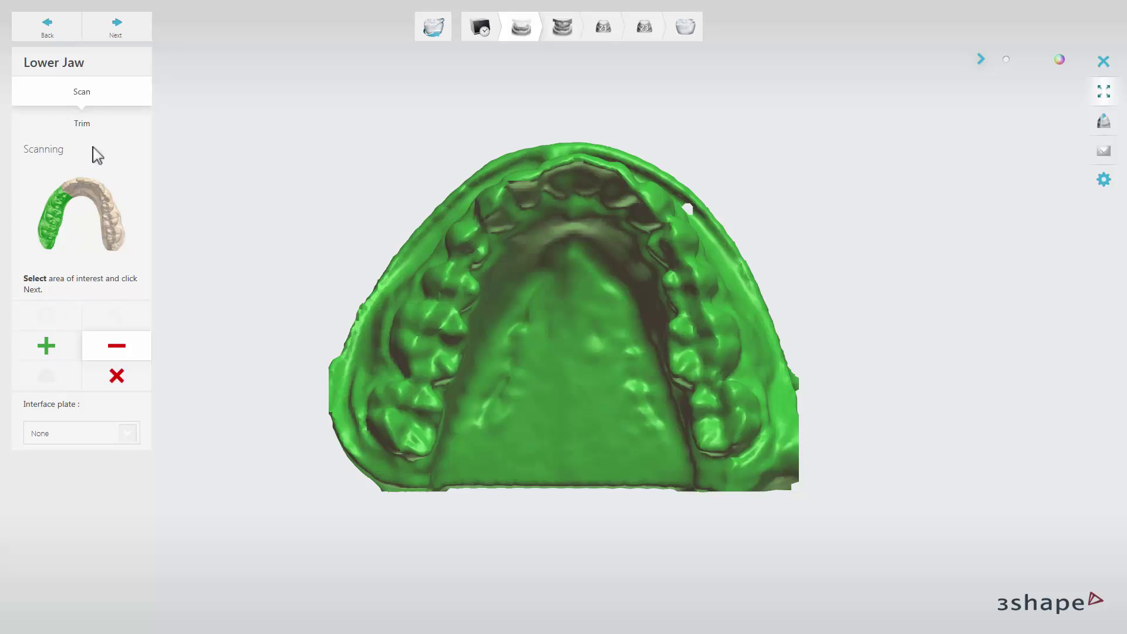
{"action": "left_click", "coordinate": [117, 34]}
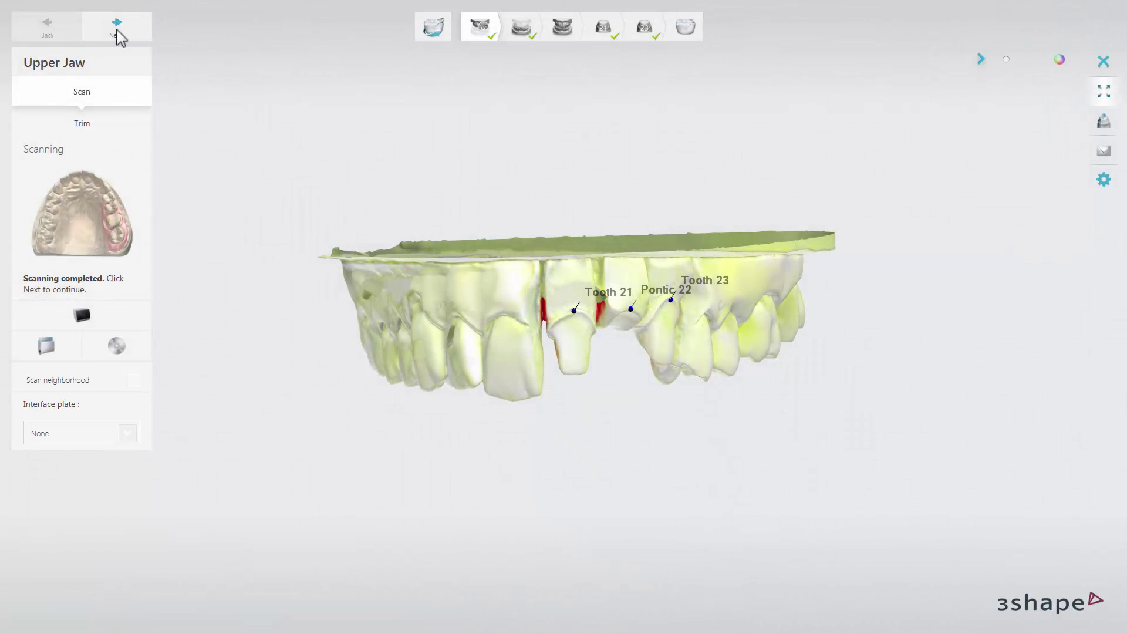
Step: Trim the model base below a drawn line, remove the extra corner area, and continue to occlusion
{"action": "left_click", "coordinate": [101, 124]}
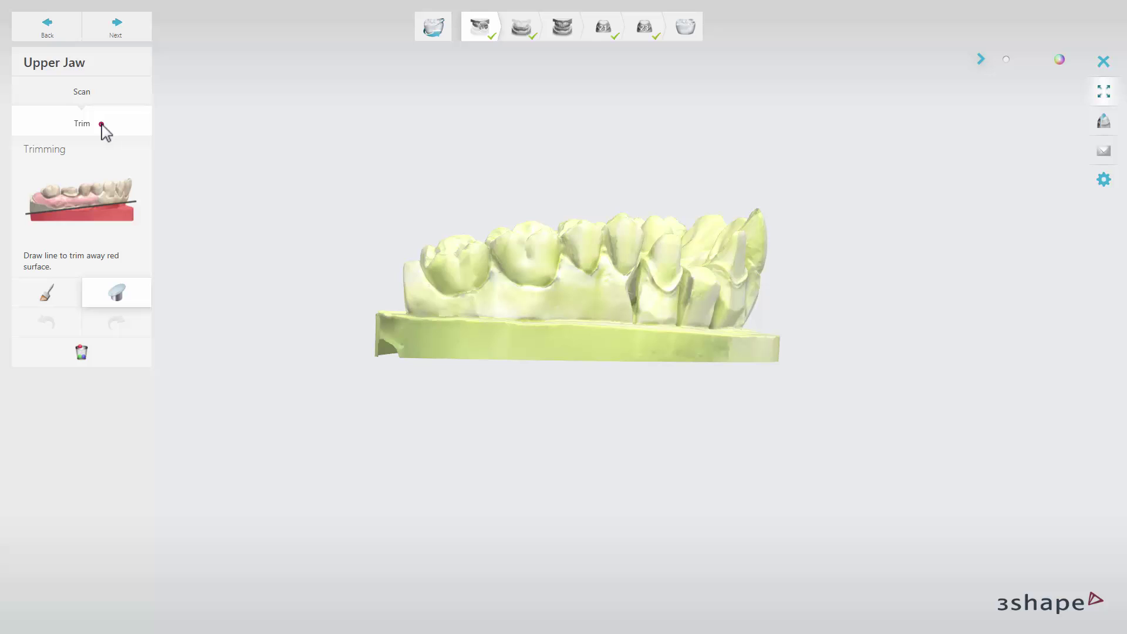
{"action": "left_click_drag", "start_coordinate": [379, 307], "coordinate": [720, 318]}
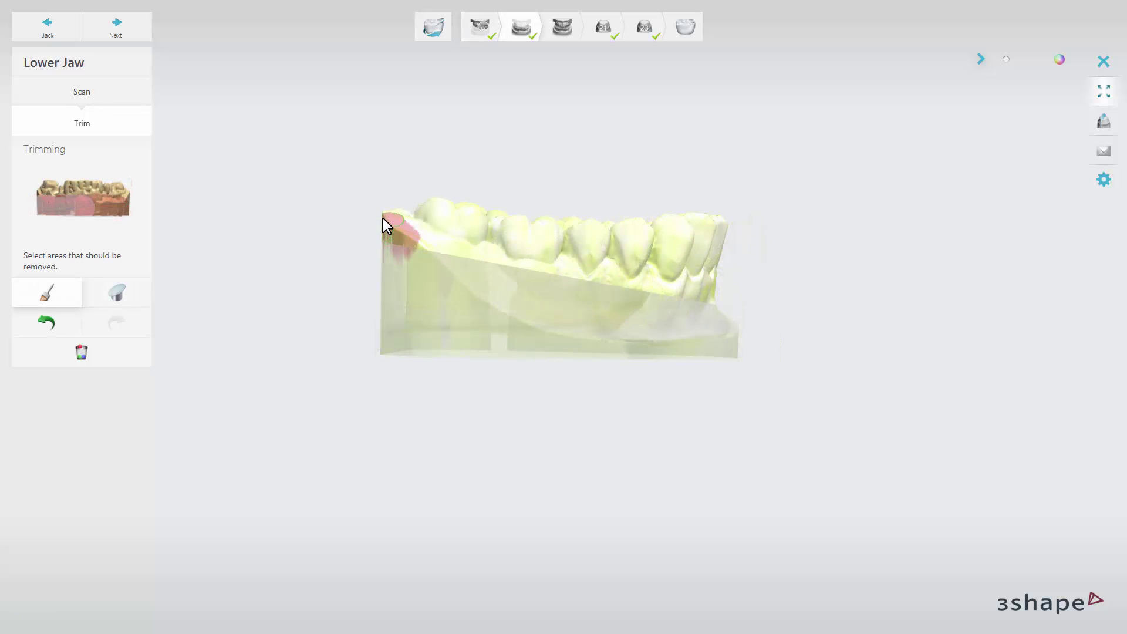
{"action": "left_click", "coordinate": [398, 231]}
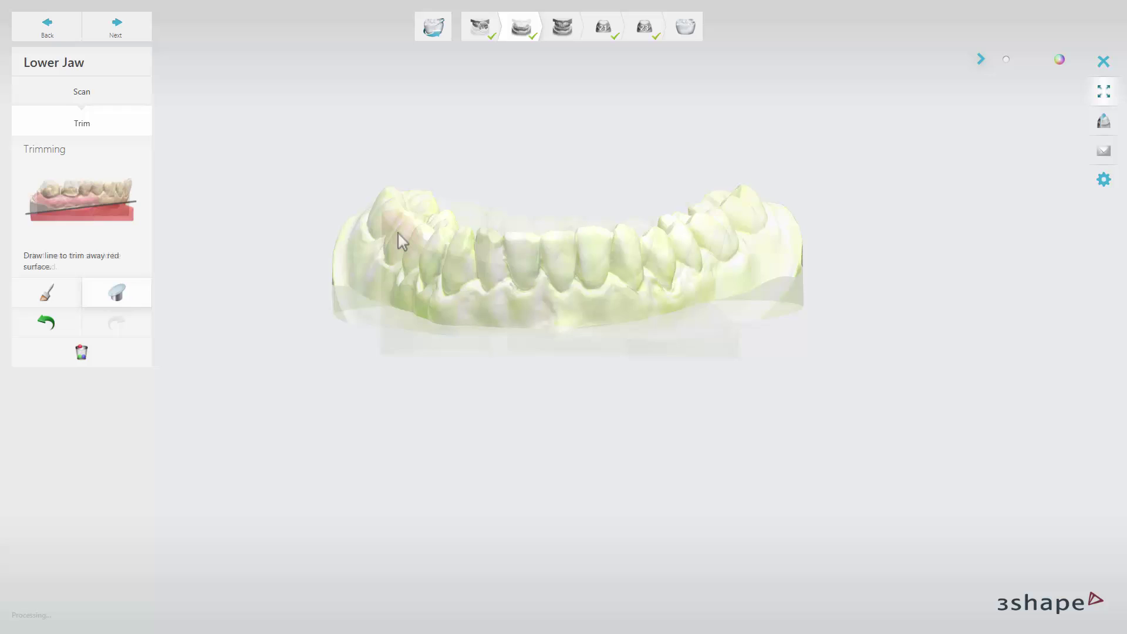
{"action": "left_click", "coordinate": [118, 34]}
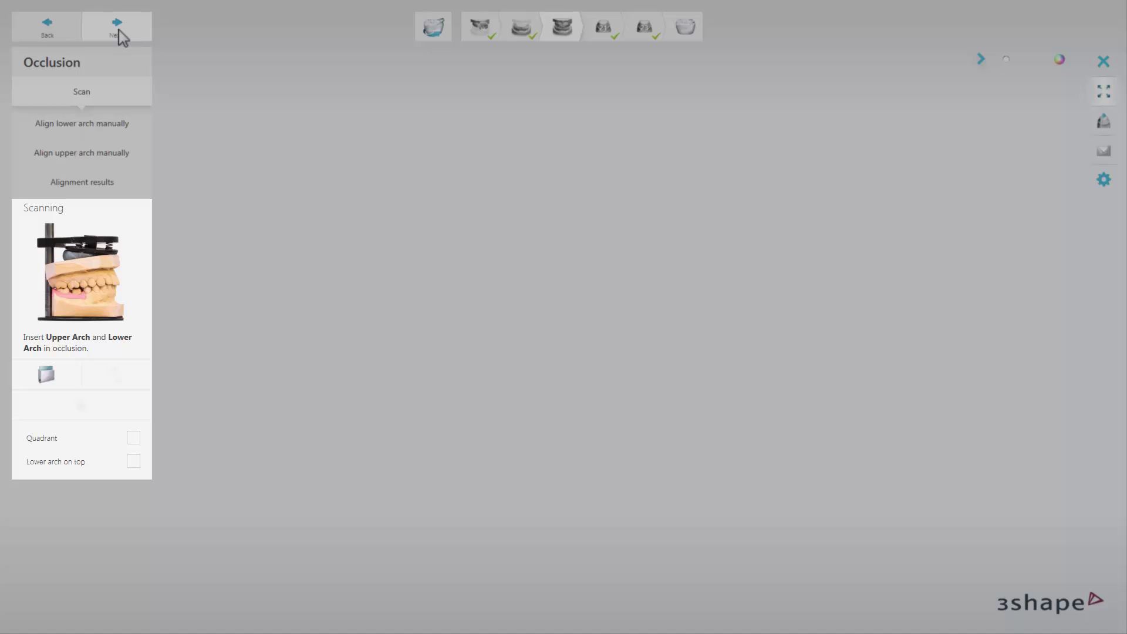
Step: Scan the arches in occlusion and start manual lower-arch alignment with one matching point pair
{"action": "left_click", "coordinate": [120, 35]}
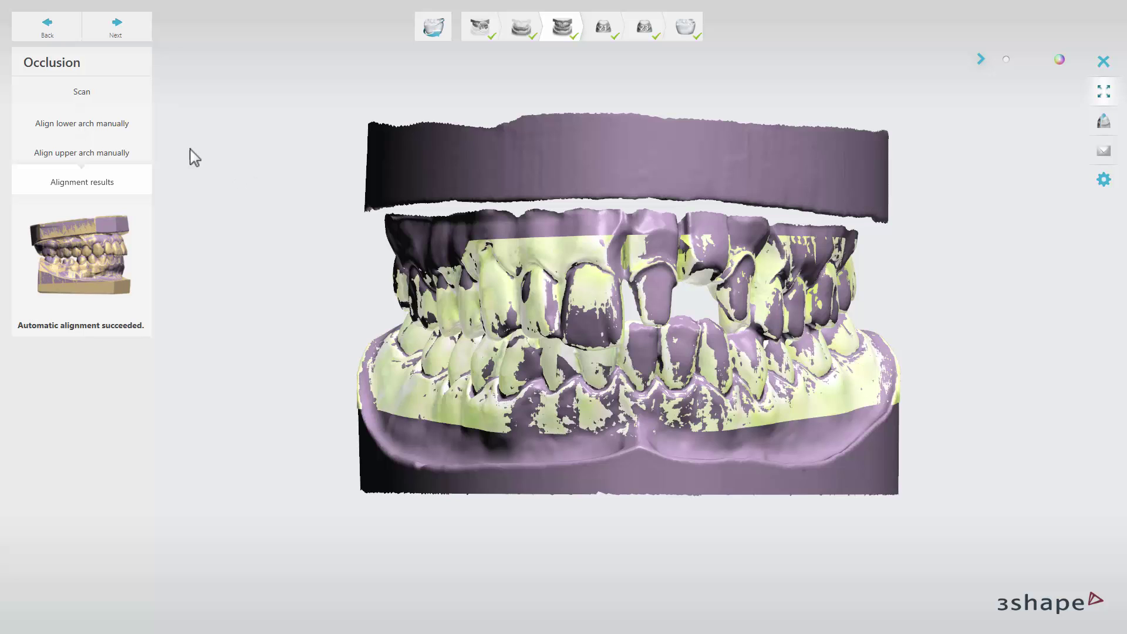
{"action": "left_click", "coordinate": [134, 124]}
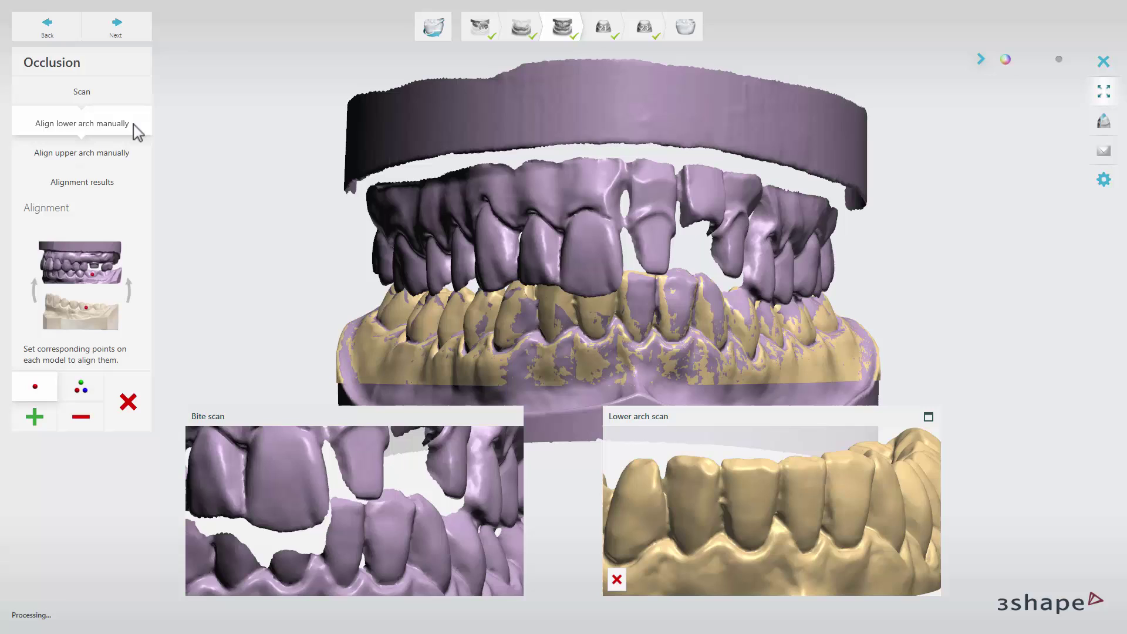
{"action": "left_click", "coordinate": [383, 502]}
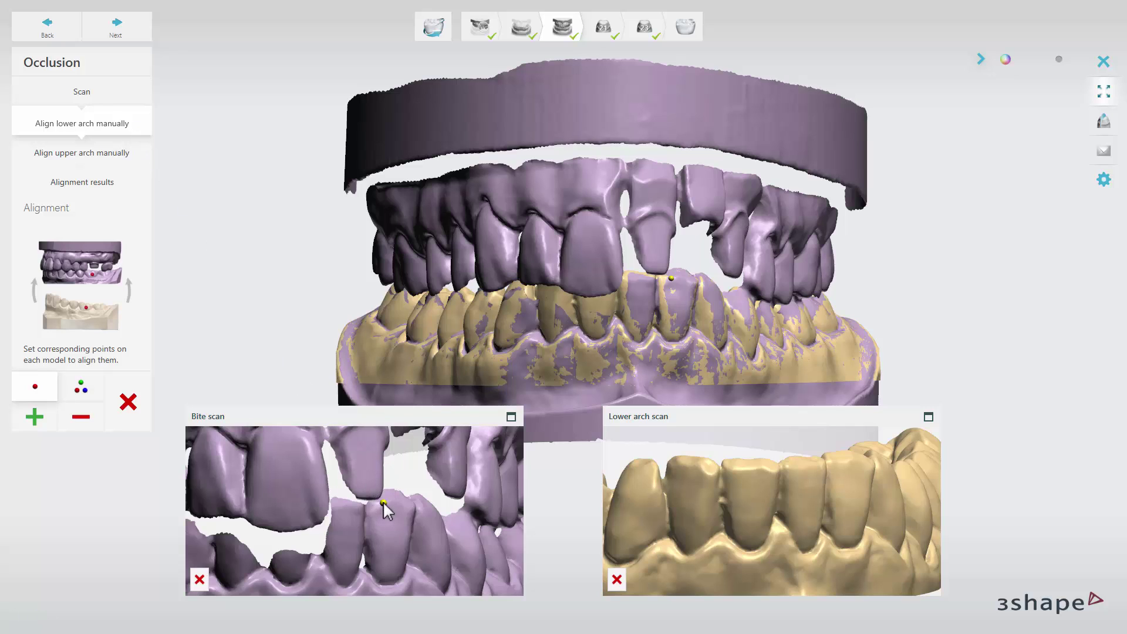
{"action": "left_click", "coordinate": [844, 463]}
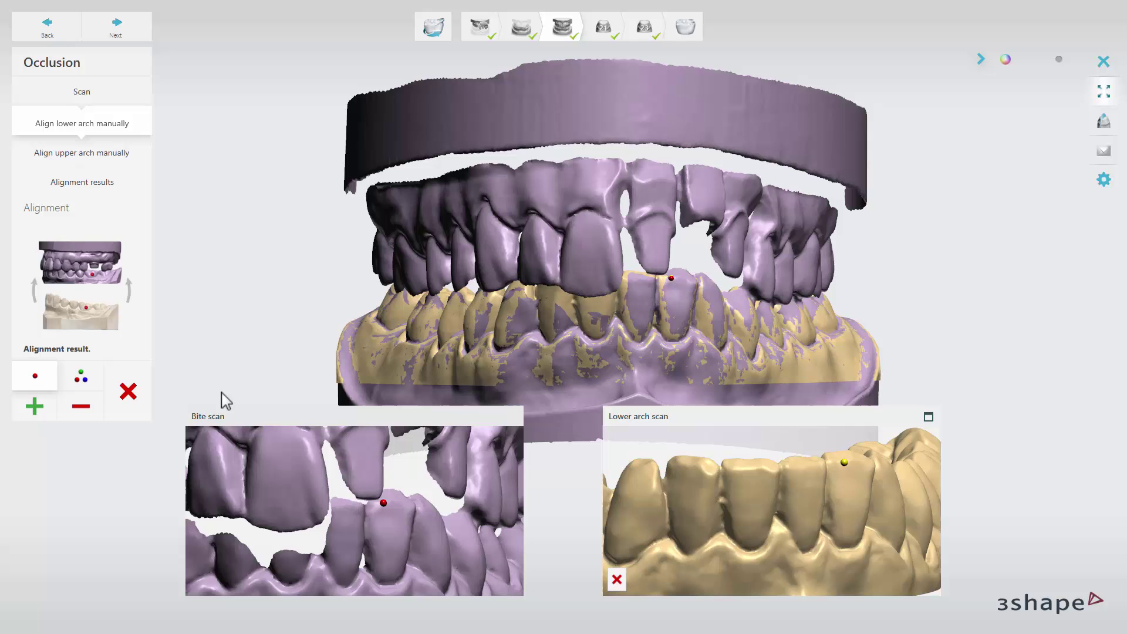
Step: Align the lower arch to the bite with three matching point pairs and accept the result
{"action": "left_click", "coordinate": [82, 380]}
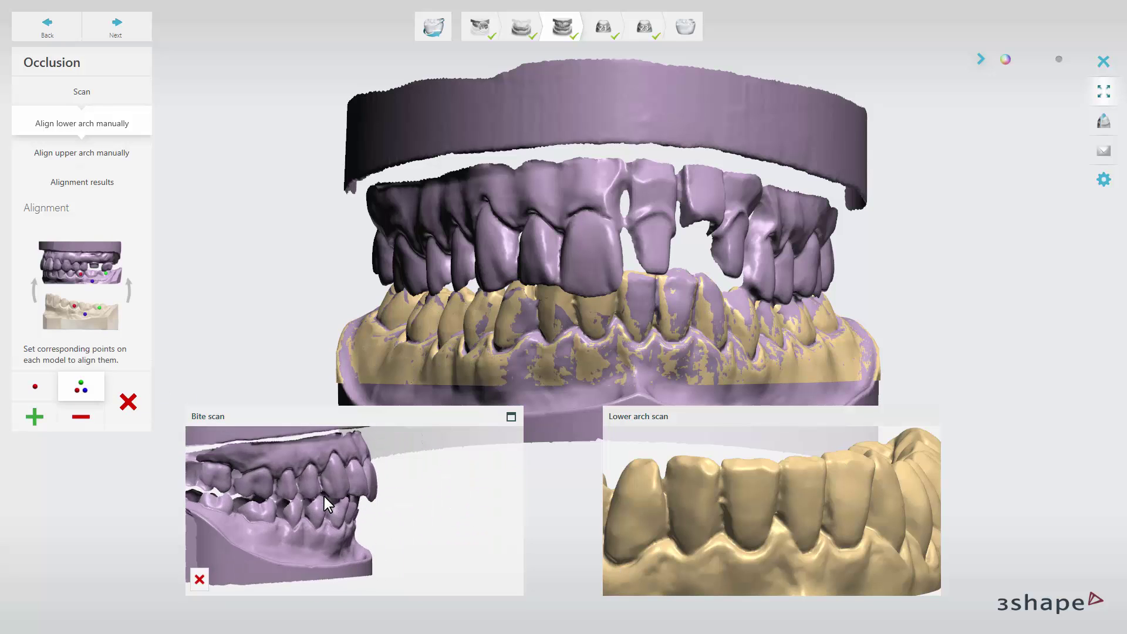
{"action": "left_click", "coordinate": [262, 507]}
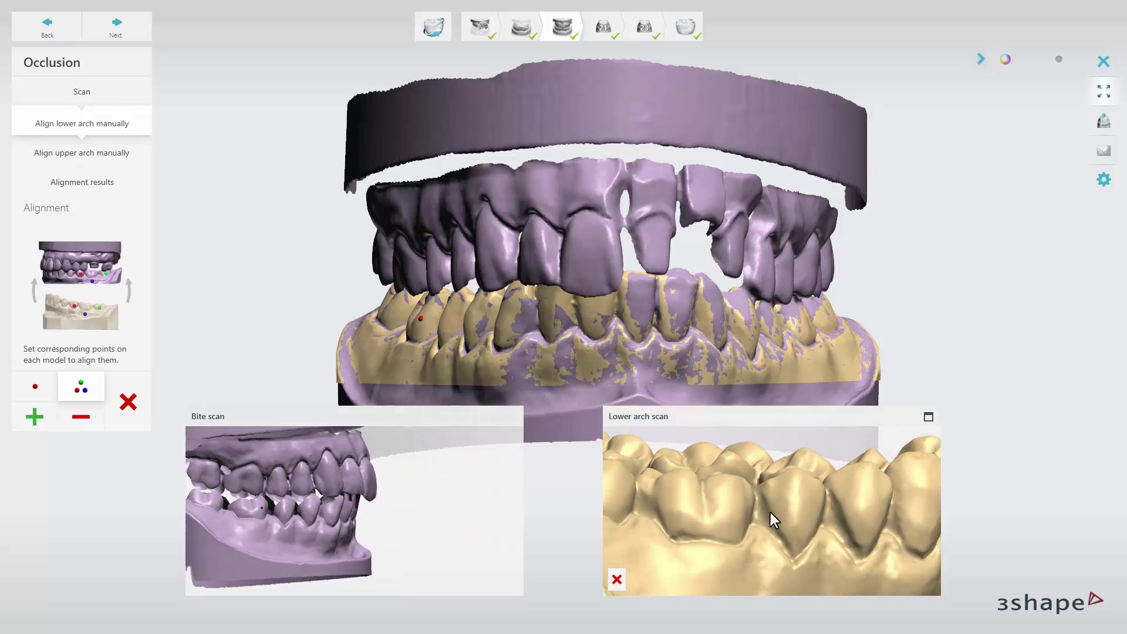
{"action": "left_click", "coordinate": [759, 495]}
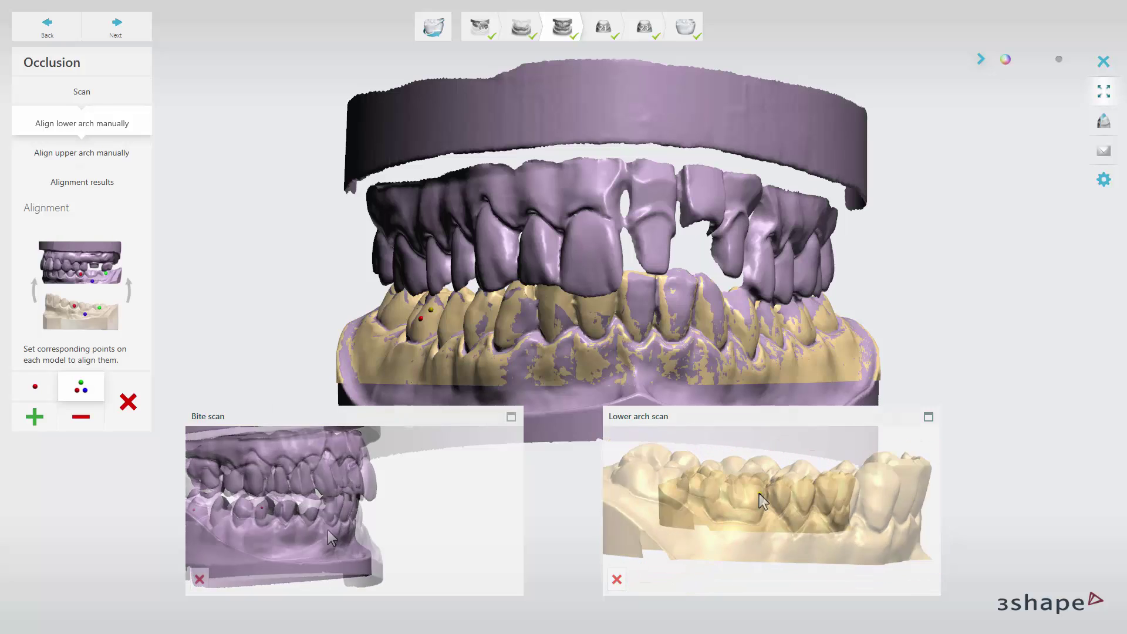
{"action": "left_click", "coordinate": [314, 496]}
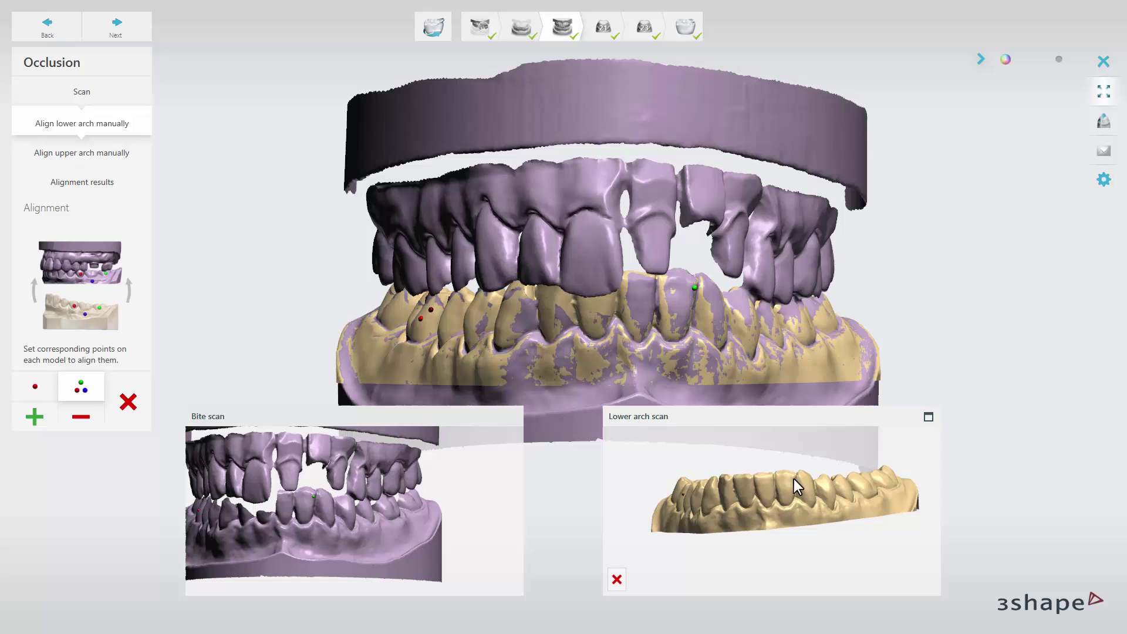
{"action": "left_click", "coordinate": [794, 480]}
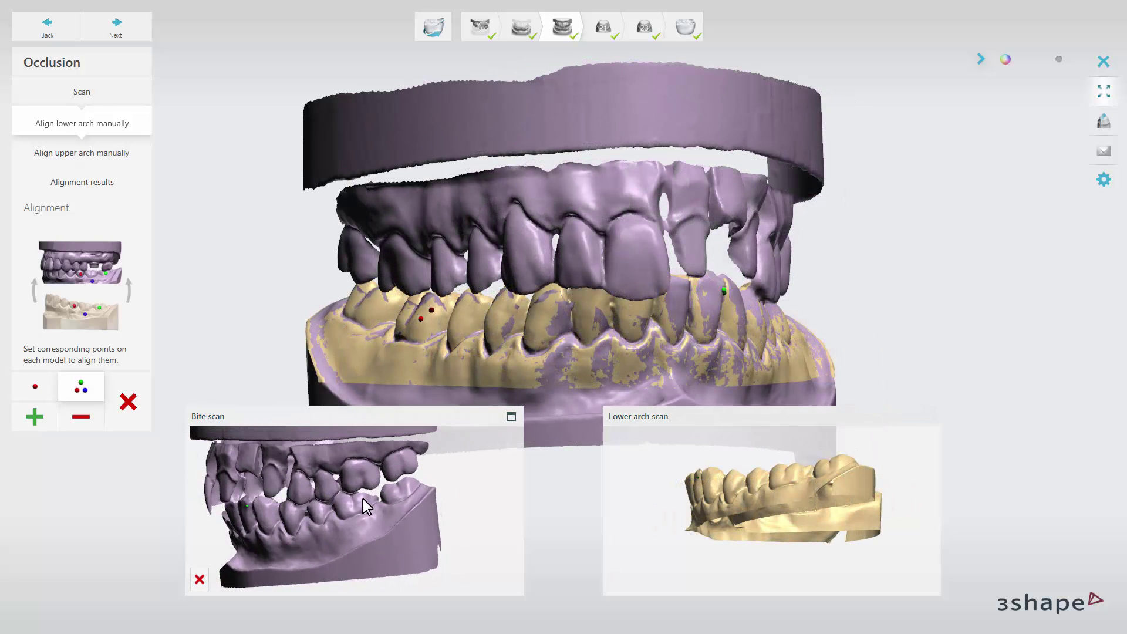
{"action": "left_click", "coordinate": [363, 499]}
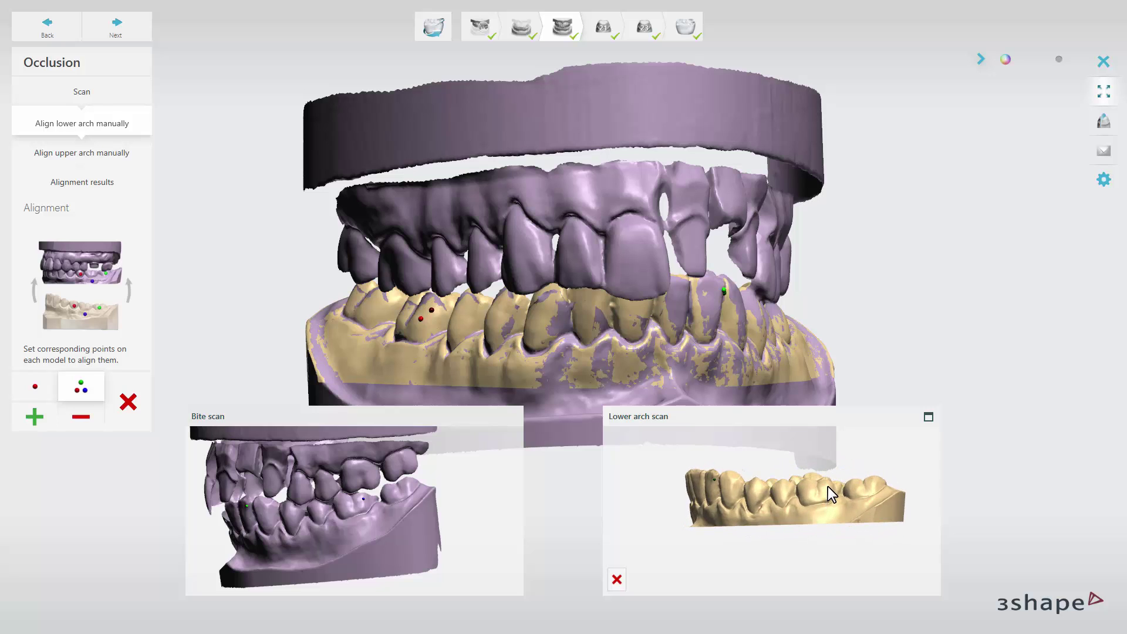
{"action": "left_click", "coordinate": [826, 487]}
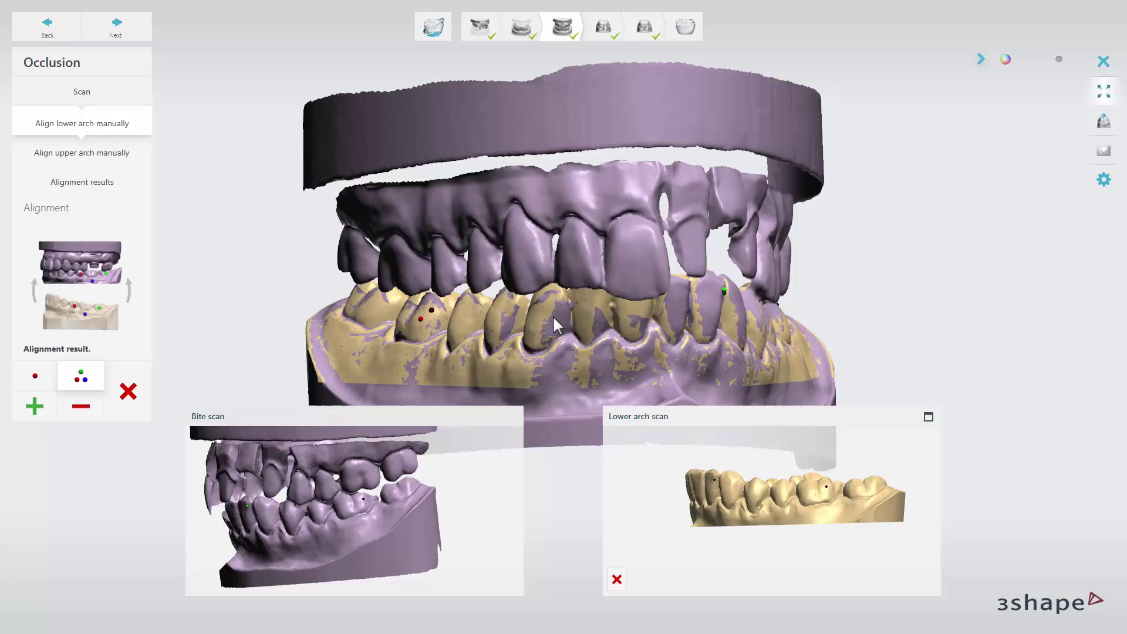
{"action": "left_click", "coordinate": [118, 30]}
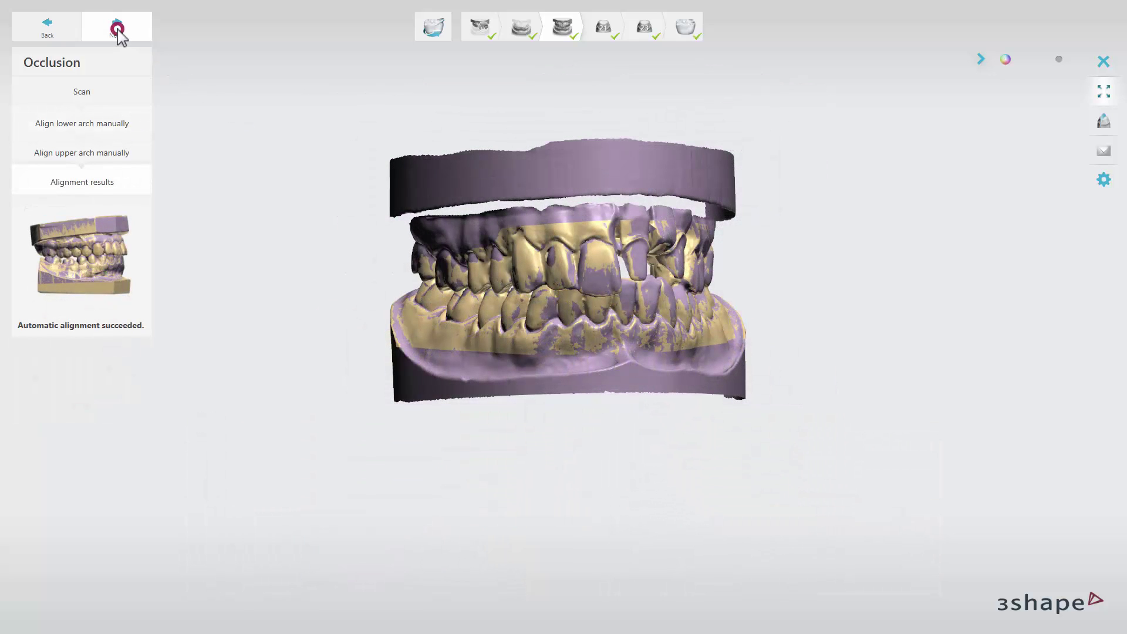